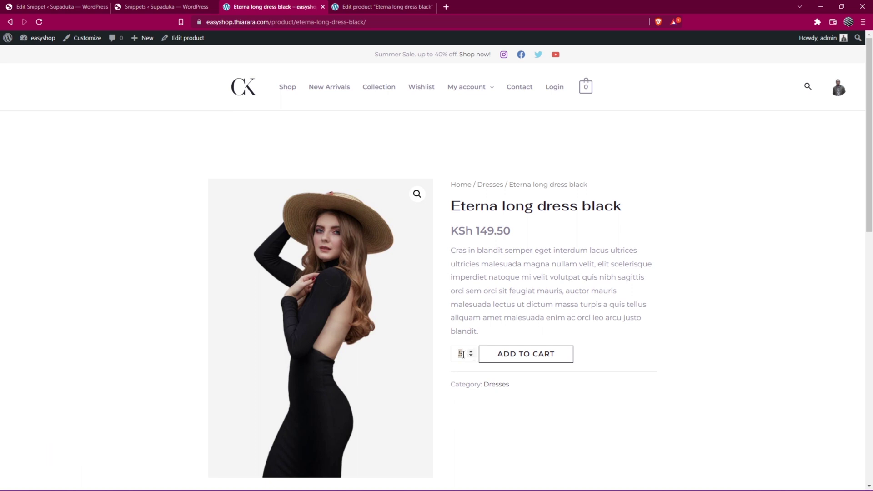
Add 5 Eterna long dresses to the cart, see 2 rejected as below minimum, then add 10 more
left_click(510, 358)
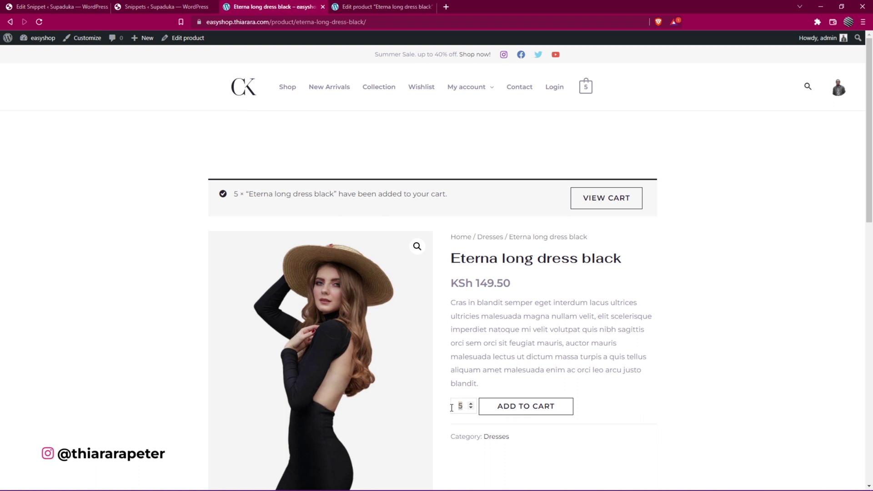
left_click(526, 409)
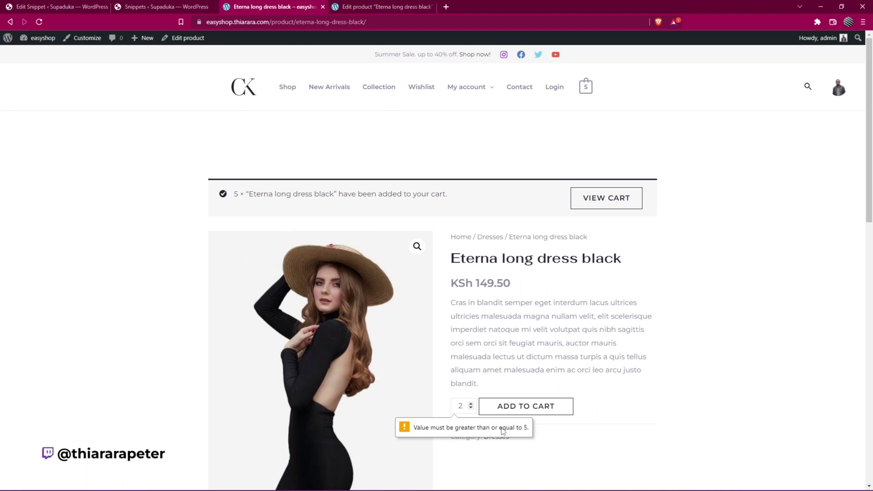
double_click(457, 407)
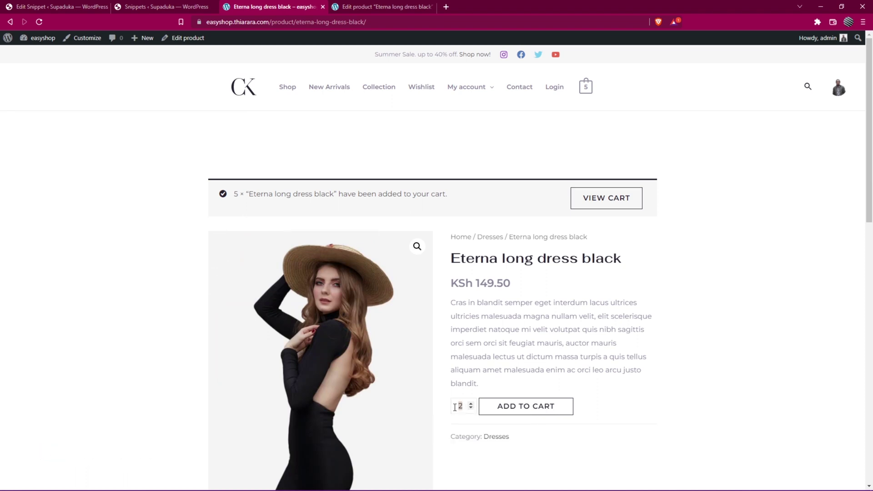
type("11")
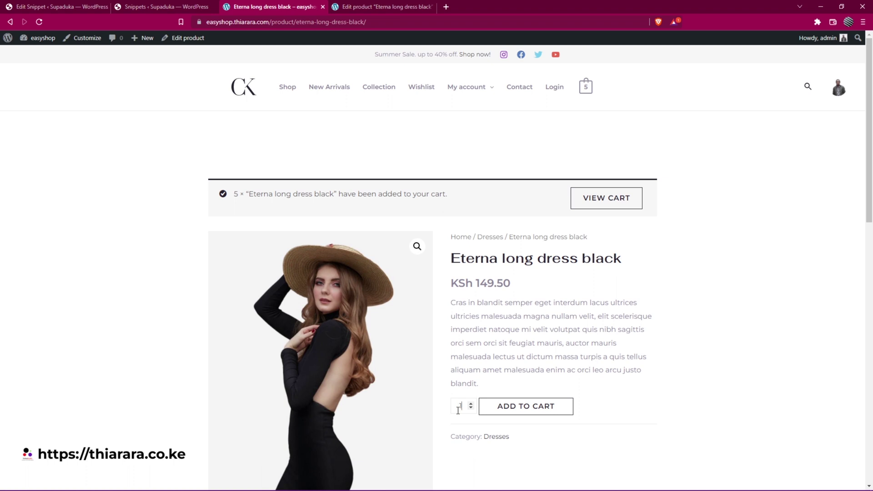
left_click(511, 415)
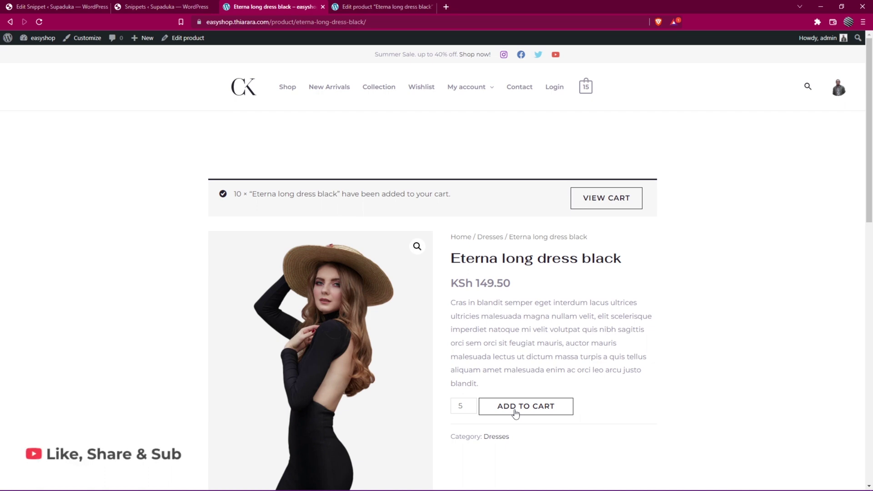
On the dress's edit page, set Minimum Quantity to 2, clear Maximum Quantity and update the product
left_click(372, 5)
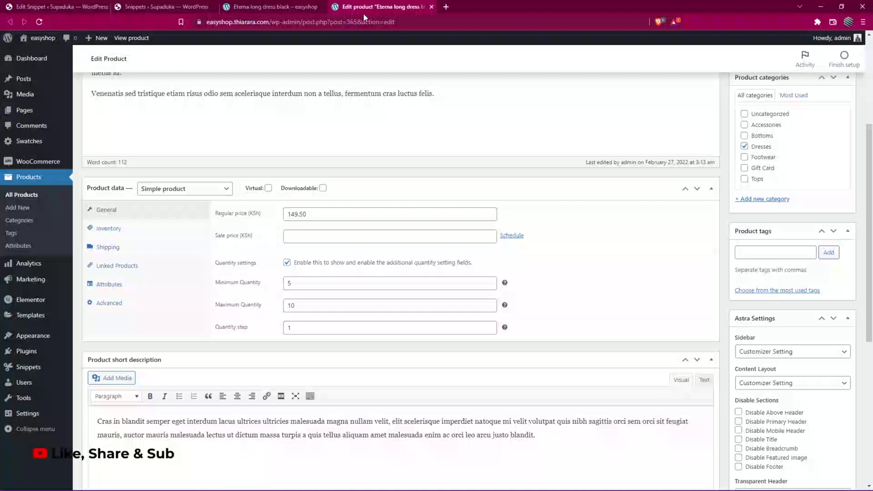
double_click(289, 283)
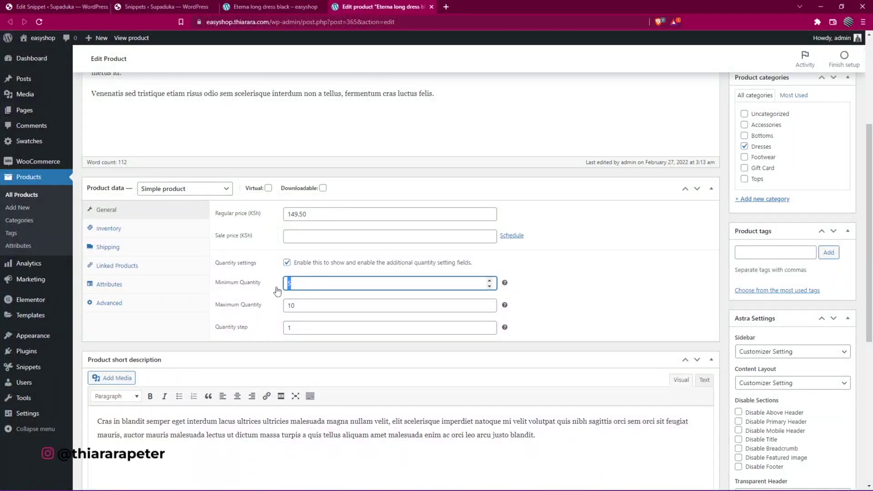
double_click(297, 305)
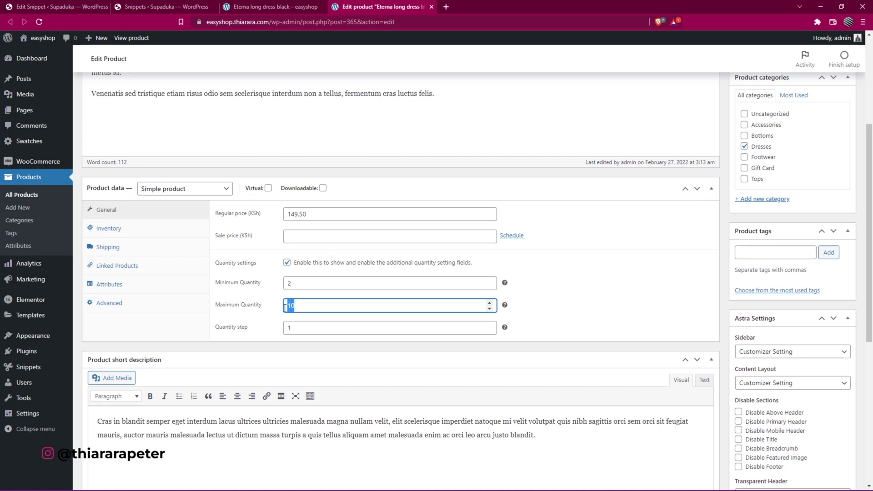
key("BackSpace")
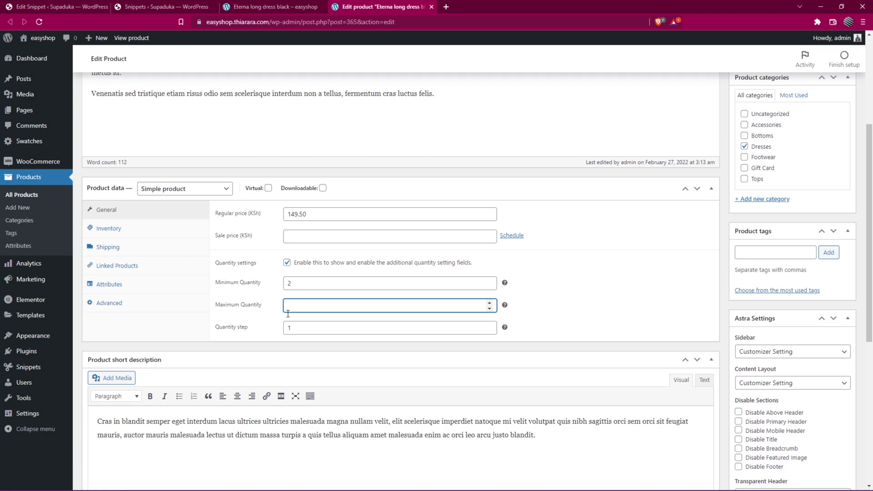
scroll(839, 198, "up", 4)
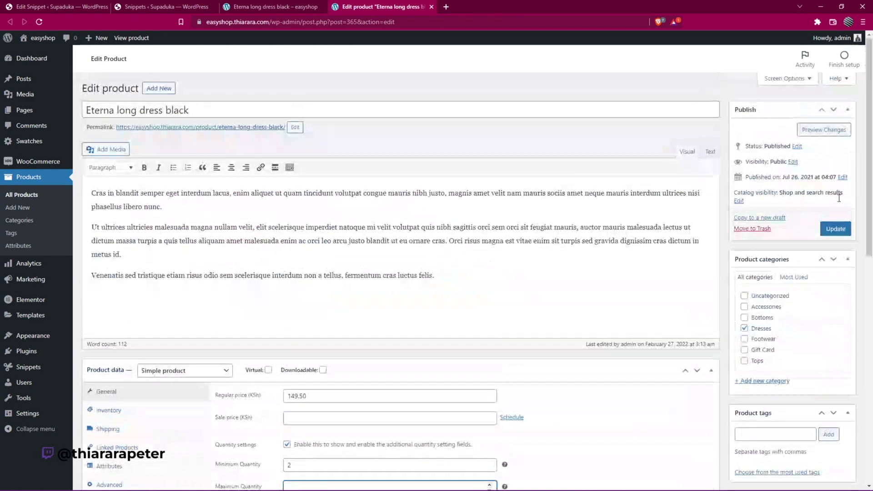
left_click(834, 230)
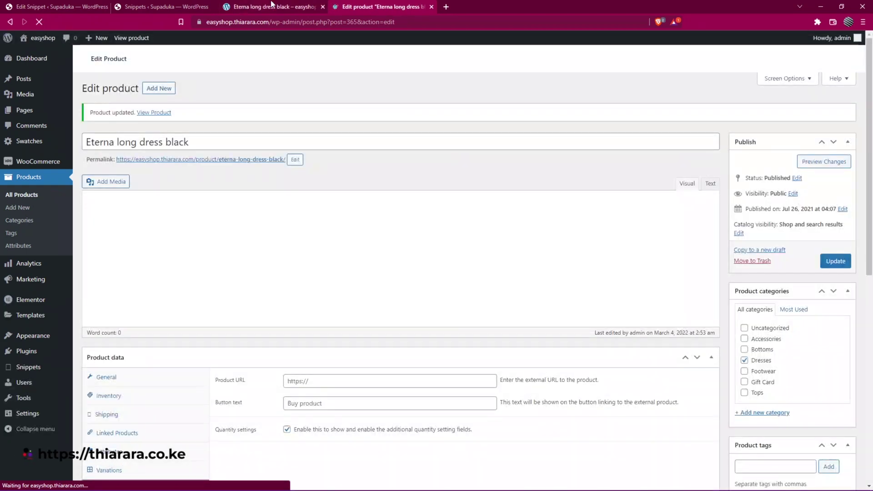
Remove the dress from the mini-cart and reload the storefront product page
left_click(287, 8)
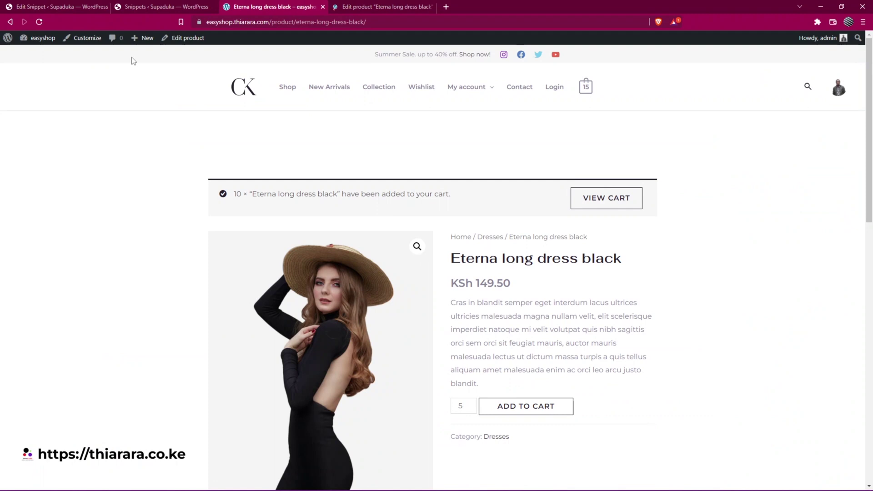
mouse_move(586, 86)
left_click(577, 127)
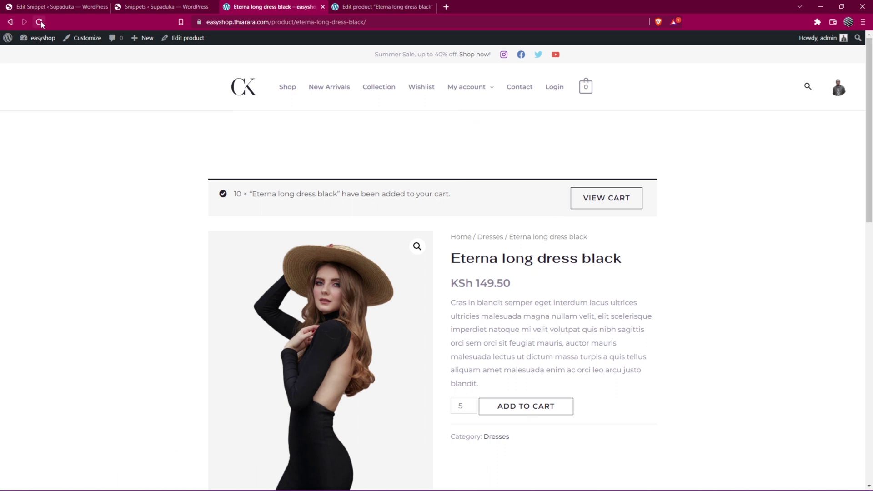
left_click(8, 22)
left_click(471, 91)
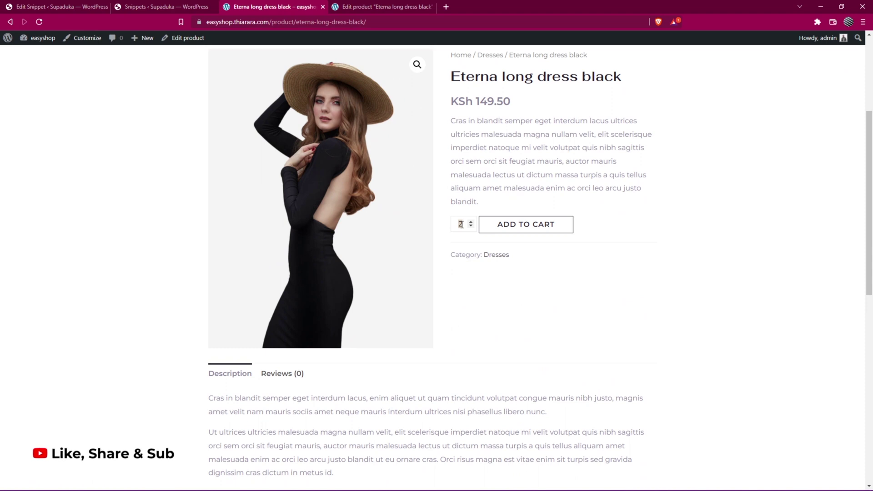
Try adding 1 dress and see it rejected, then add 100 dresses to the cart
left_click(496, 229)
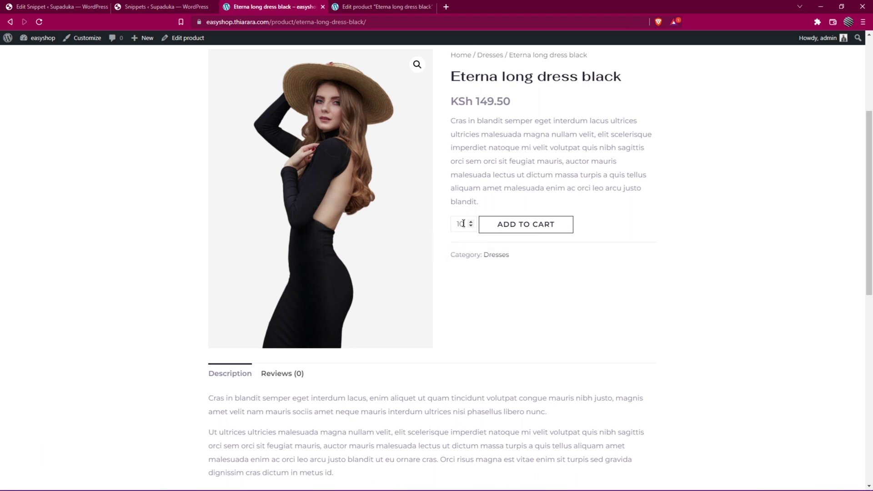
type("0")
left_click(520, 234)
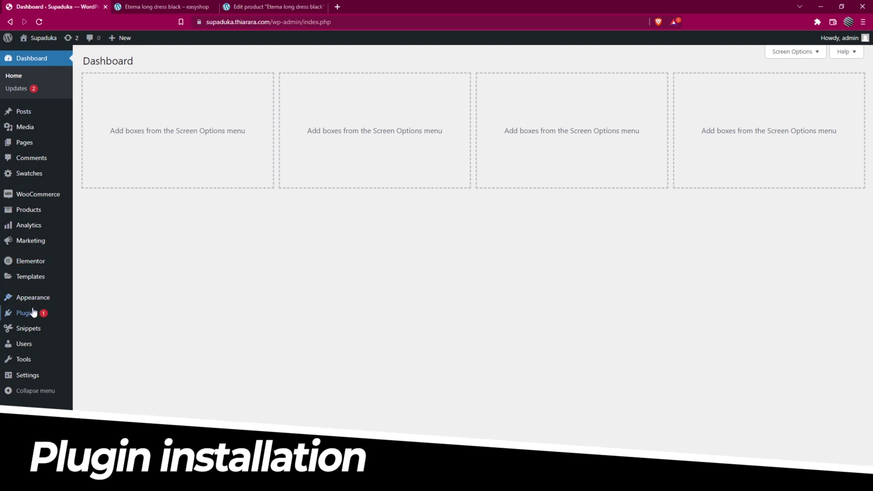
Search Plugins > Add New for 'code' and confirm Code Snippets is already active
mouse_move(27, 317)
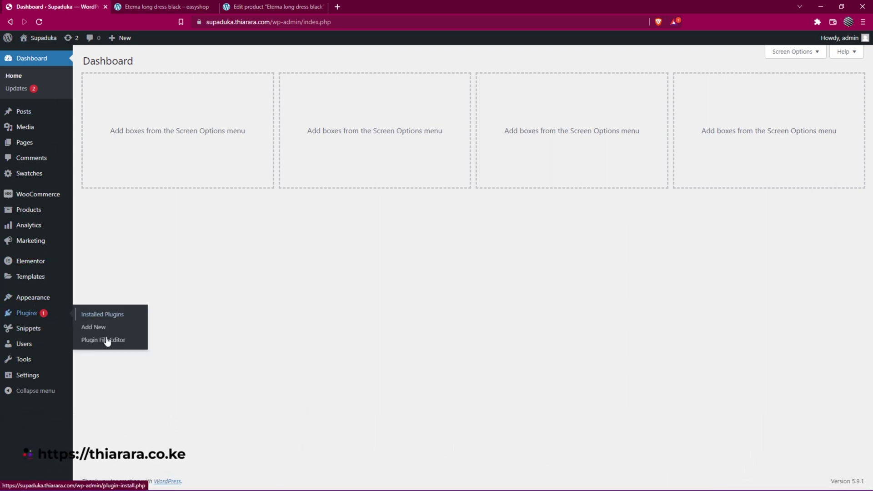
left_click(93, 330)
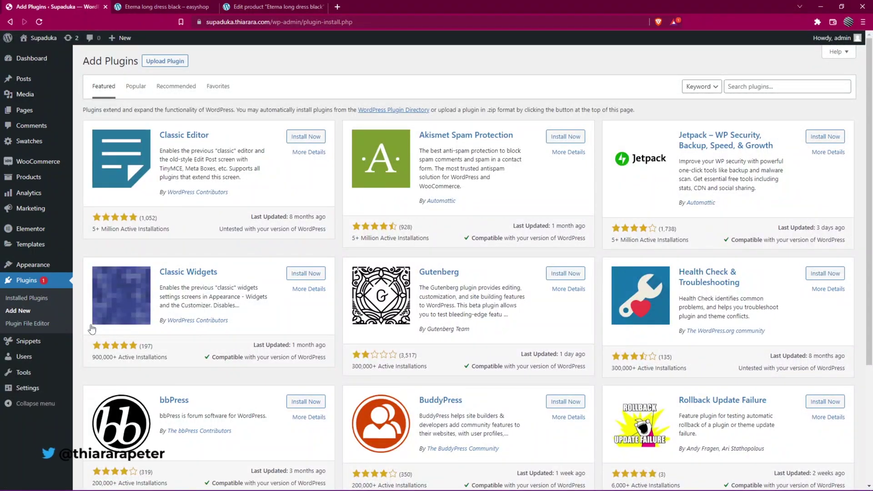
left_click(765, 86)
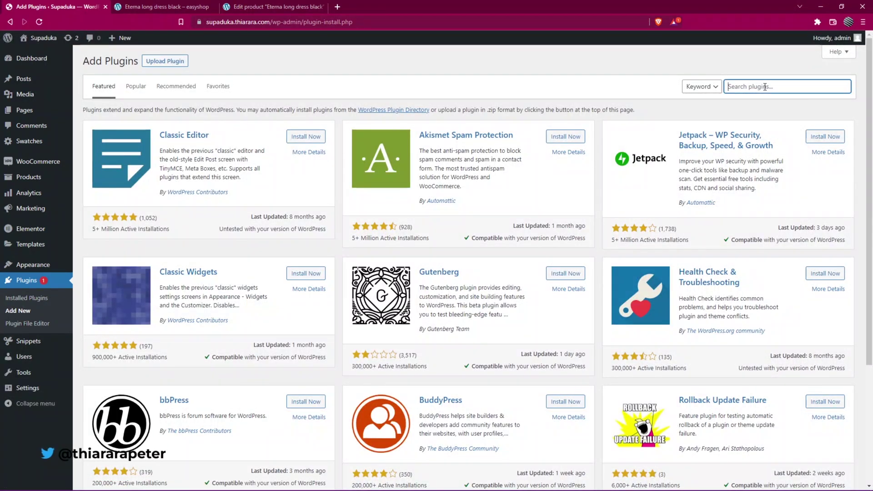
type("code")
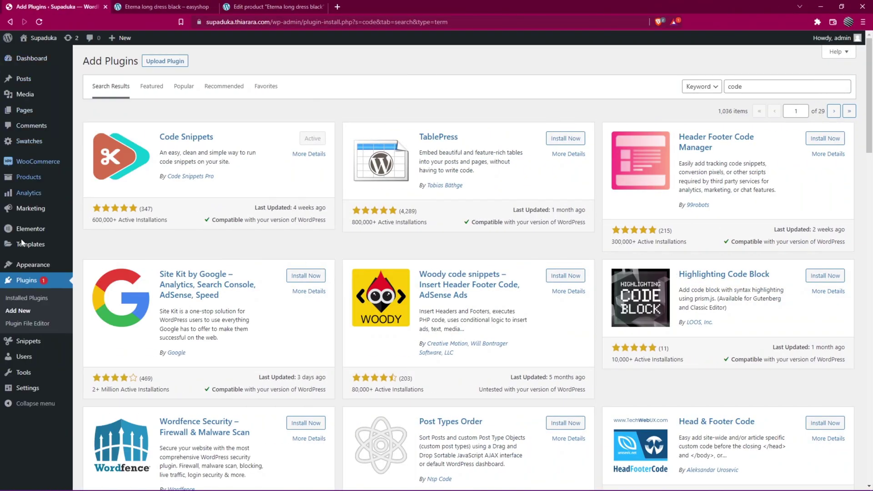
Create a new snippet from the Snippets menu and title it 'woo max & min order'
mouse_move(27, 347)
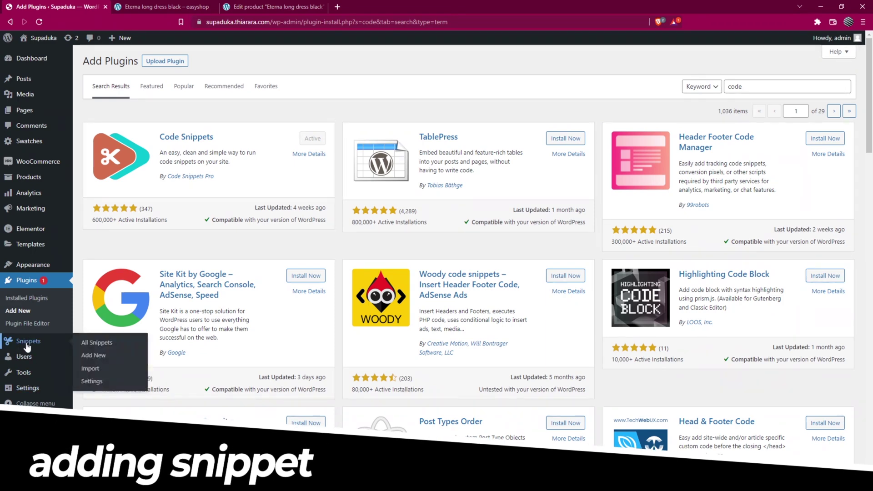
left_click(92, 343)
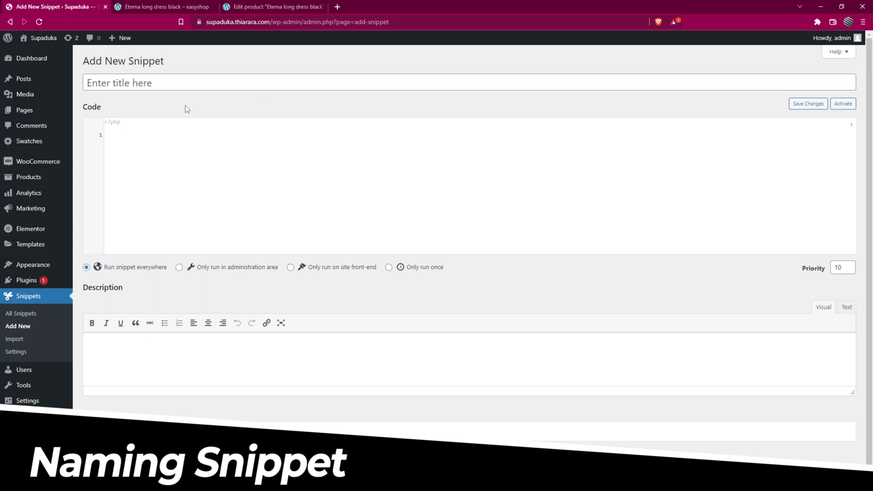
left_click(136, 78)
type("w")
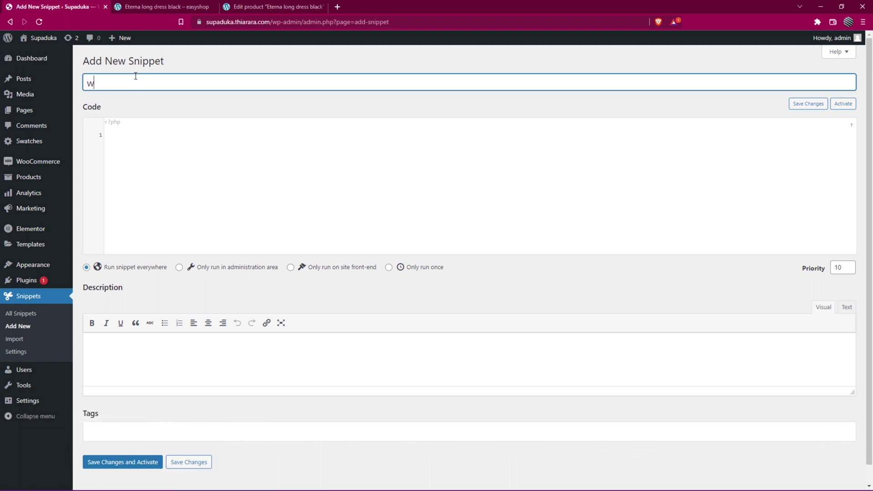
type("oo max & min order")
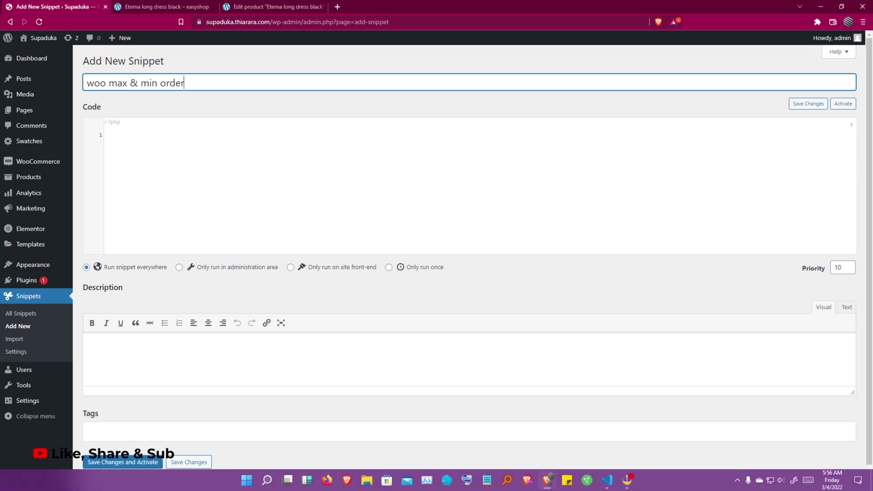
In VS Code, select the quantity-limit PHP code from line 3 through line 178
mouse_move(626, 481)
left_click(627, 434)
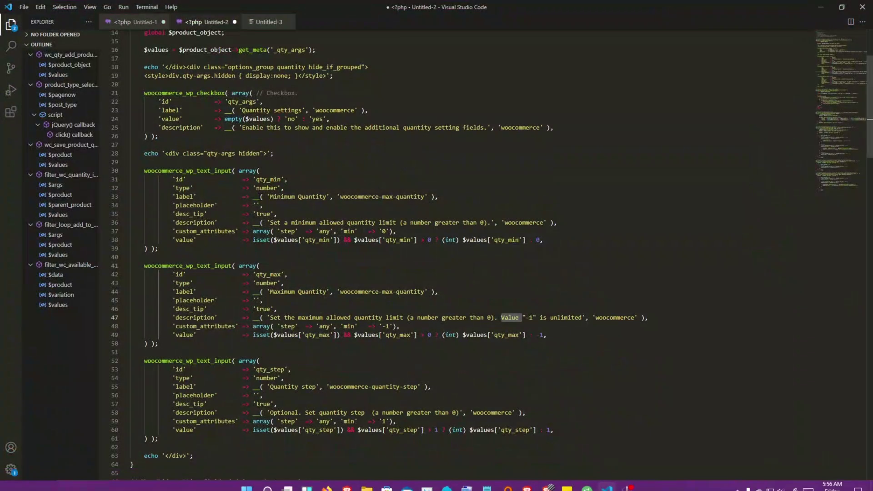
scroll(219, 188, "up", 4)
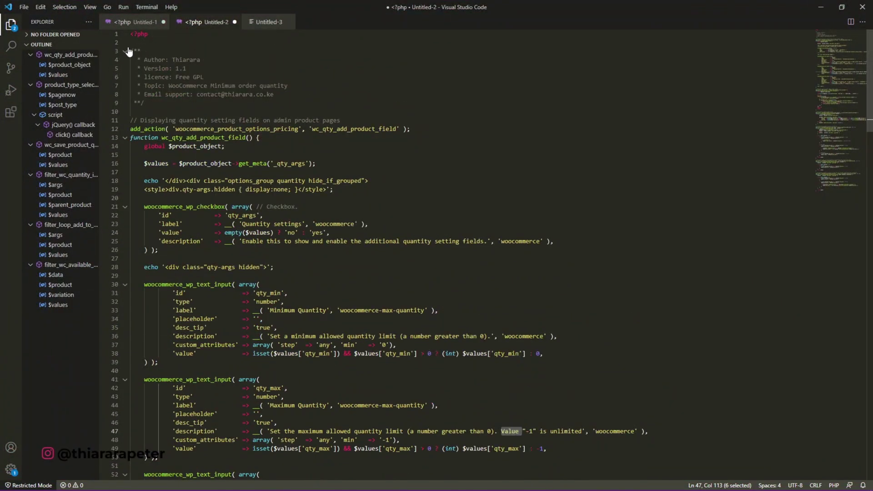
left_click_drag(131, 49, 258, 387)
scroll(262, 336, "down", 11)
scroll(261, 340, "down", 20)
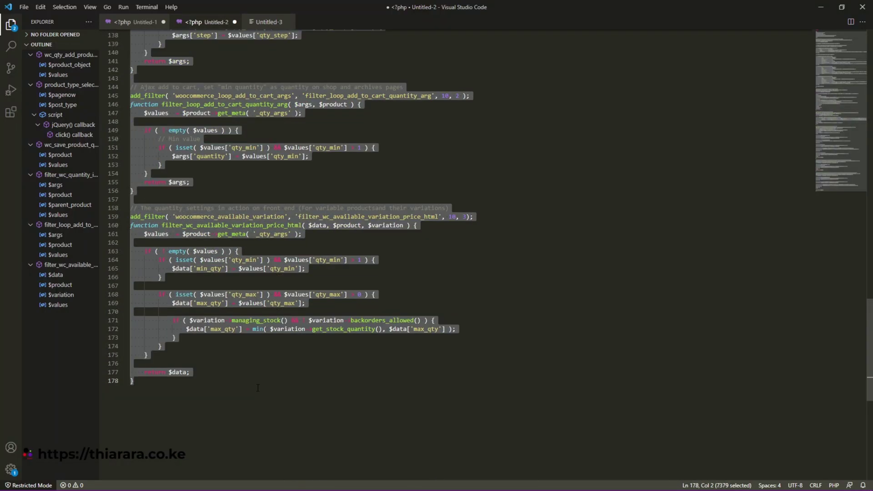
Paste the PHP code into the 'woo max & min order' snippet, then Save Changes and Activate
mouse_move(354, 485)
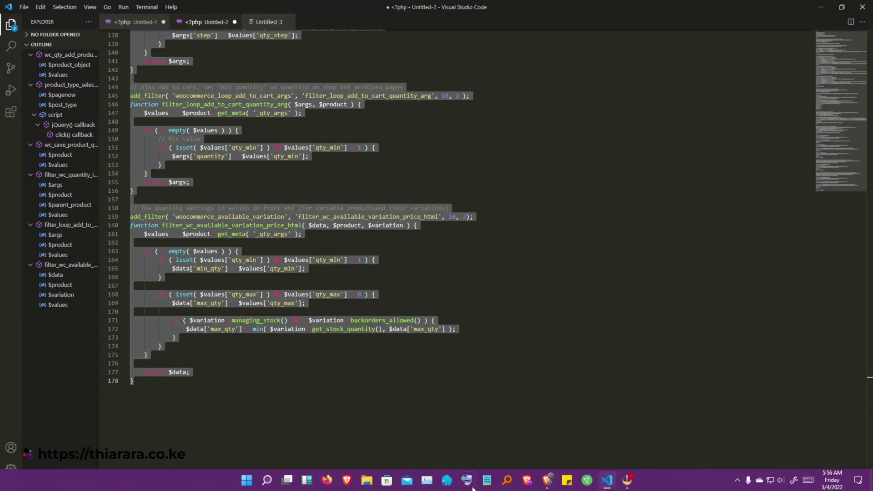
left_click(527, 481)
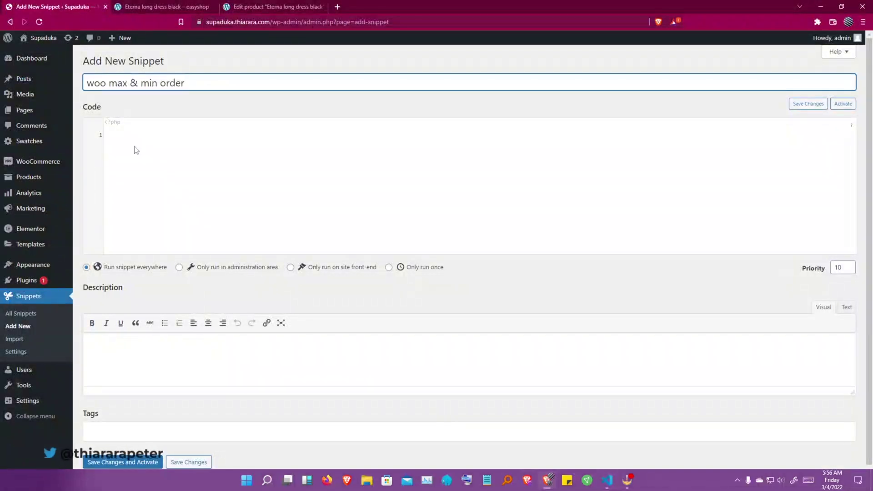
key("ctrl+v")
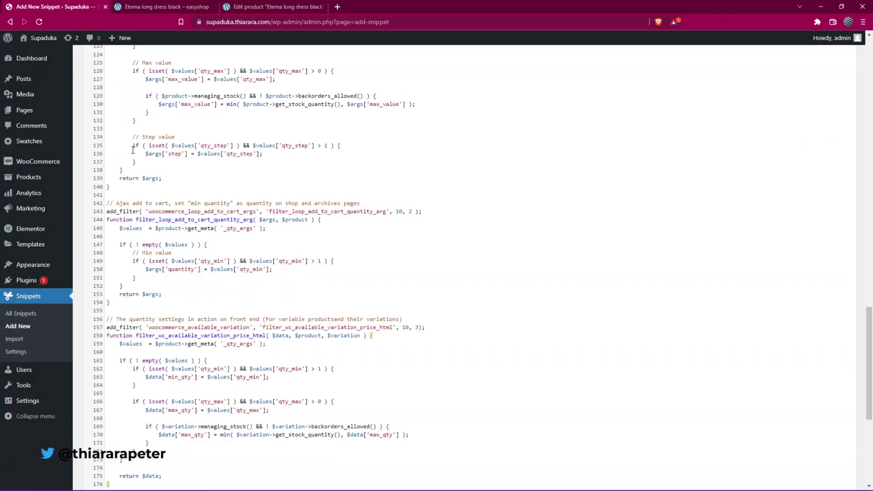
scroll(254, 275, "down", 5)
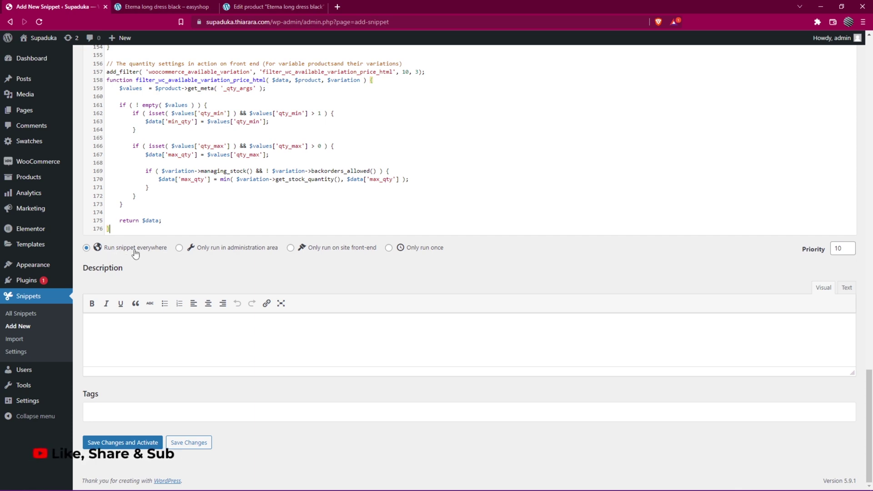
left_click(114, 443)
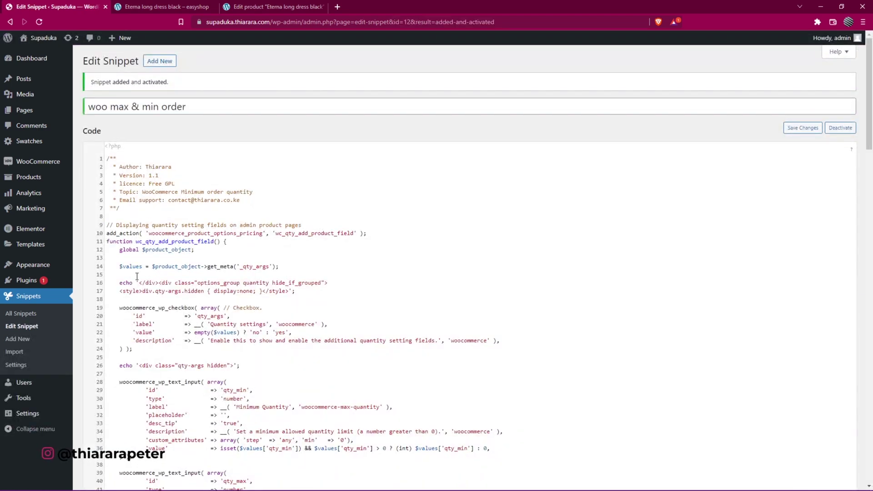
Open Products > All Products in a new tab and go to Snippets > All Snippets
mouse_move(45, 178)
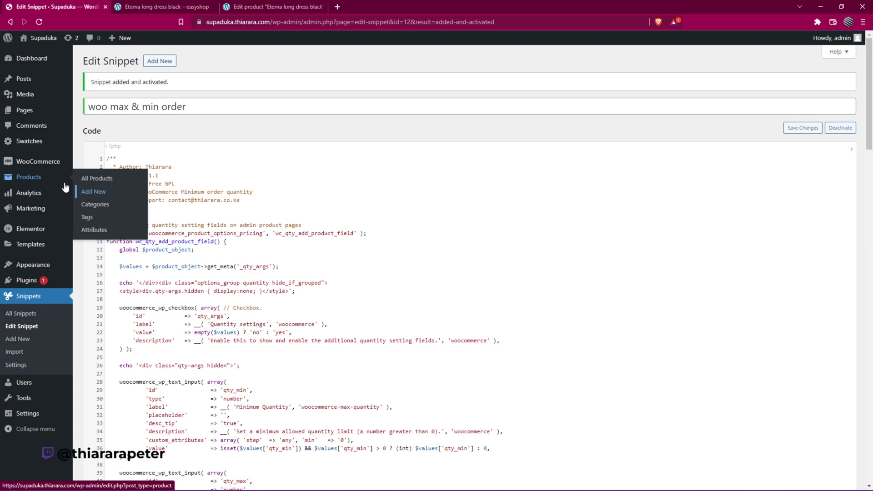
right_click(98, 182)
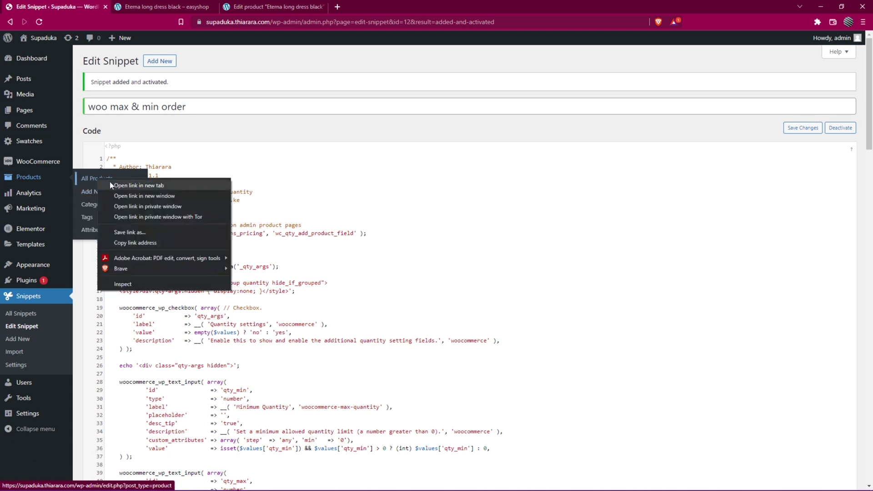
left_click(110, 181)
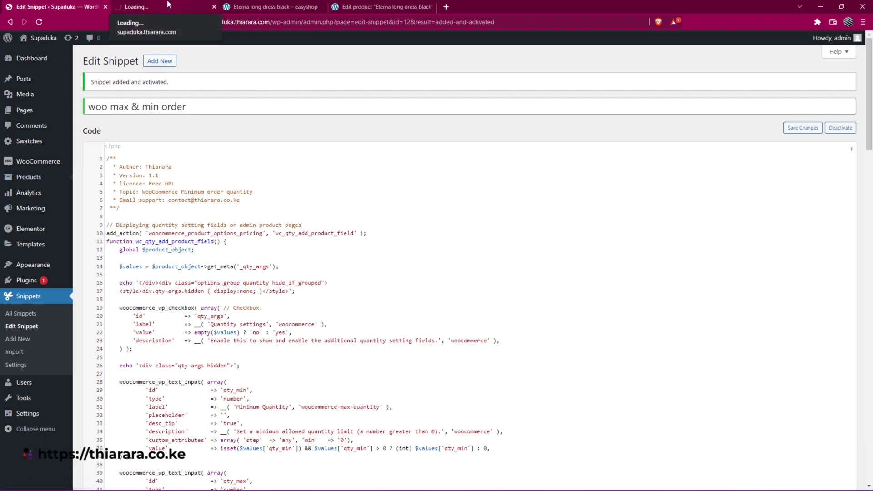
left_click(21, 318)
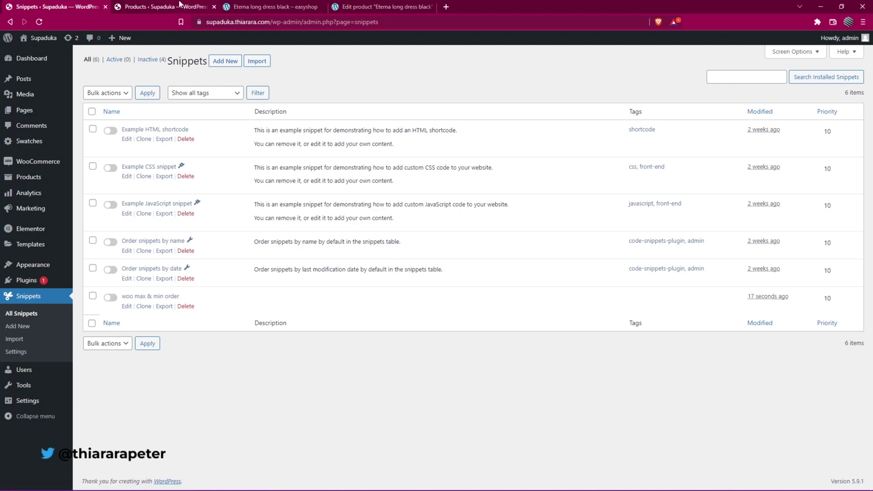
In the Products tab, open DNK Black Shoes for editing, then return to the Snippets tab
left_click(161, 6)
left_click(182, 168)
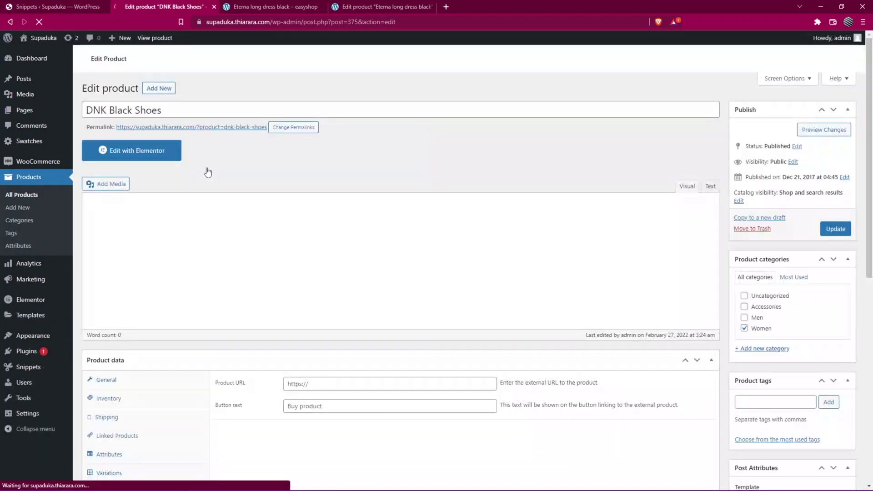
scroll(302, 267, "down", 5)
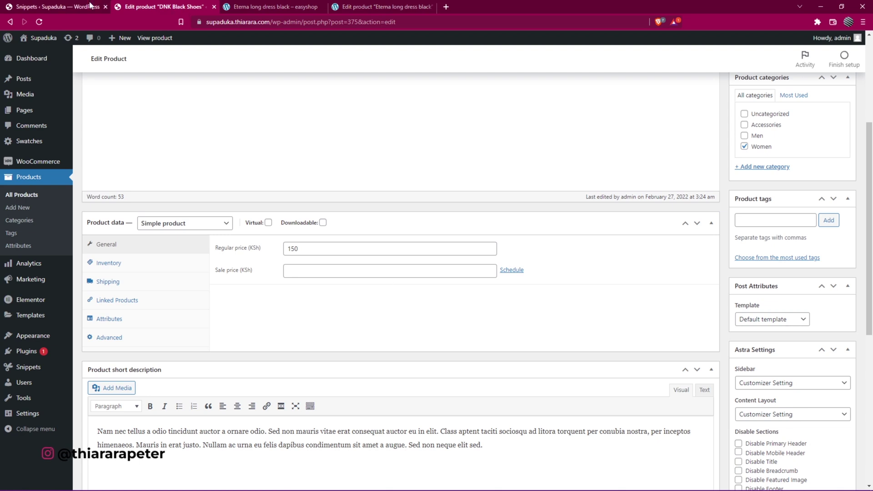
left_click(68, 9)
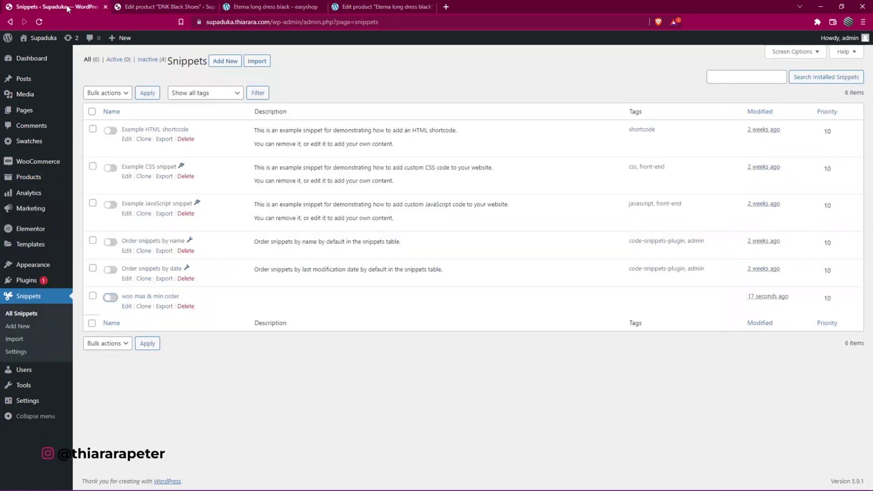
Turn on 'woo max & min order', reload the DNK Black Shoes edit page, and click Quantity settings
left_click(111, 297)
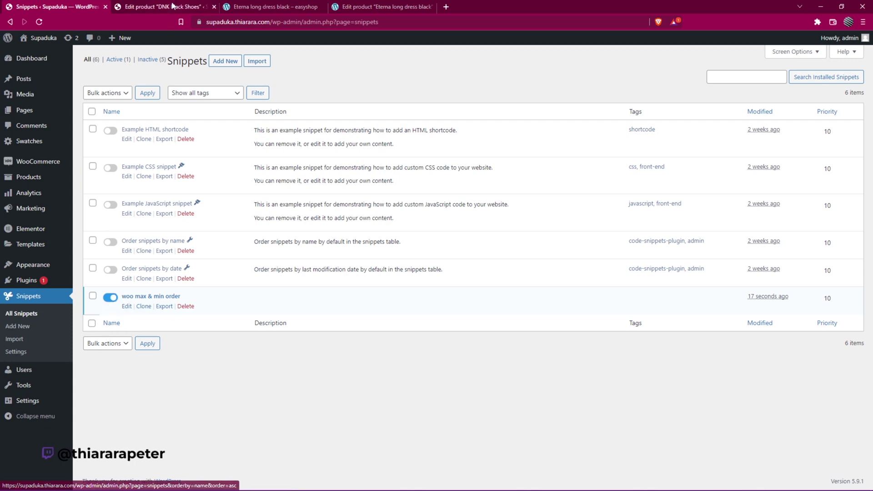
left_click(154, 7)
left_click(39, 22)
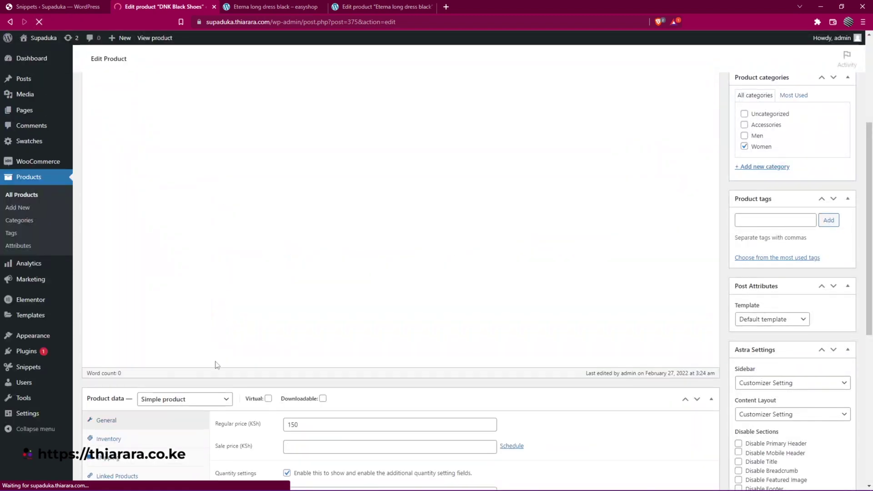
left_click(287, 161)
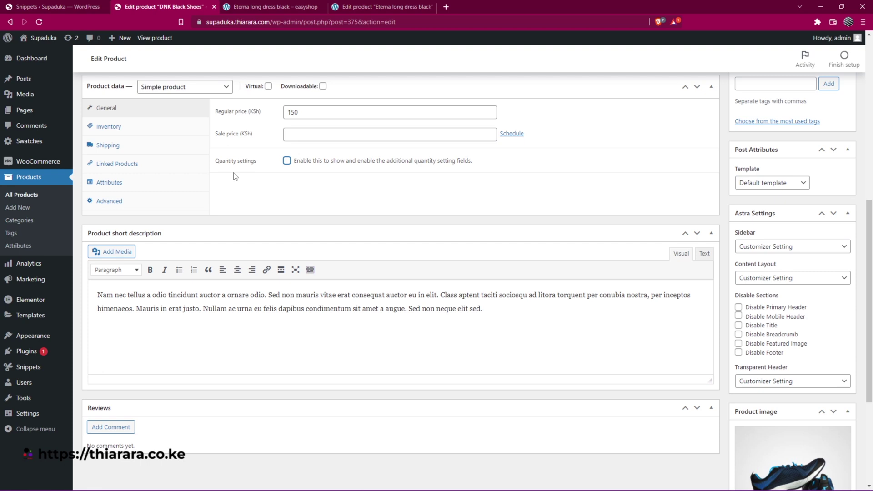
Enable Quantity settings (min 5, max 10, step 1) and try the Grouped product type
left_click(286, 161)
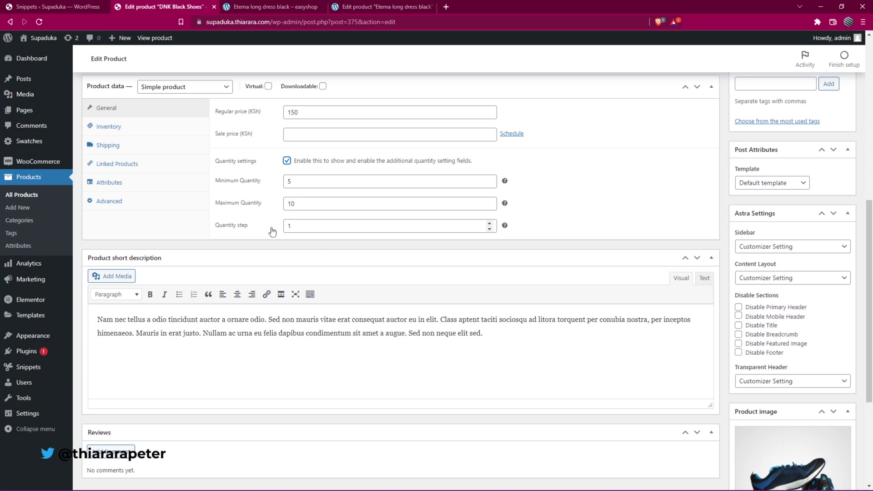
left_click_drag(295, 184, 290, 206)
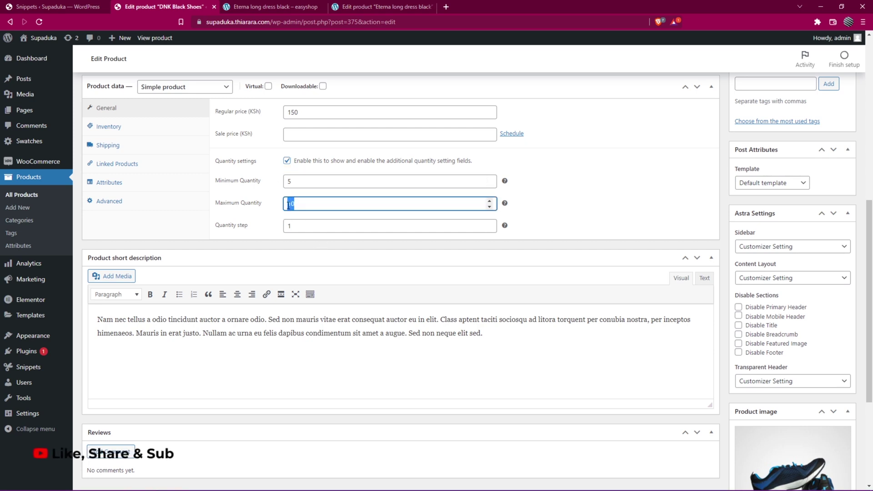
left_click(224, 86)
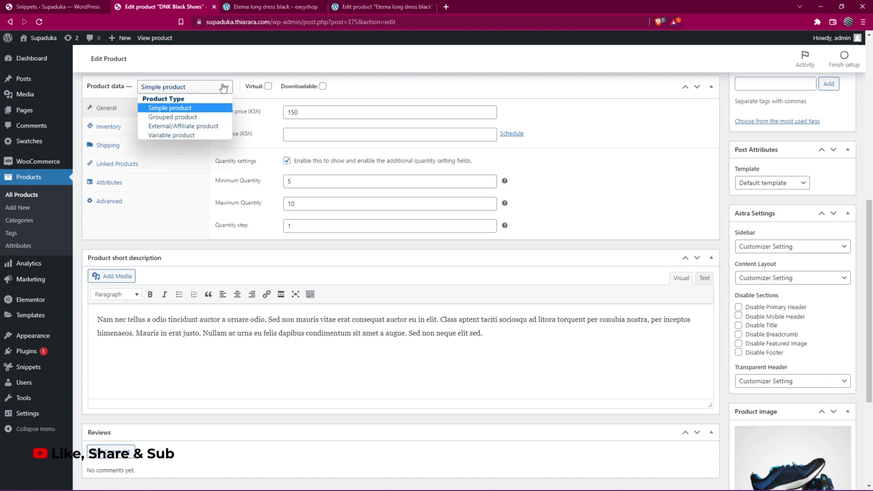
left_click(206, 117)
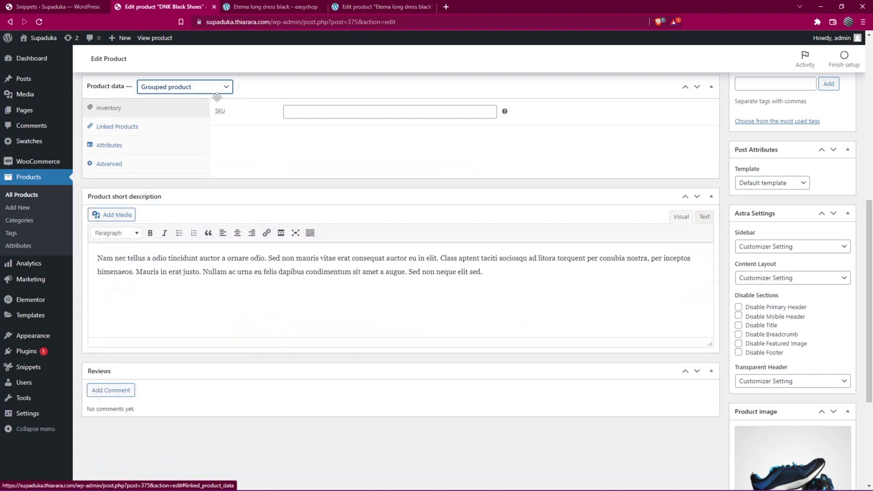
Cycle the product type through External/Affiliate and Variable, then back to Simple product
left_click(217, 89)
left_click(206, 125)
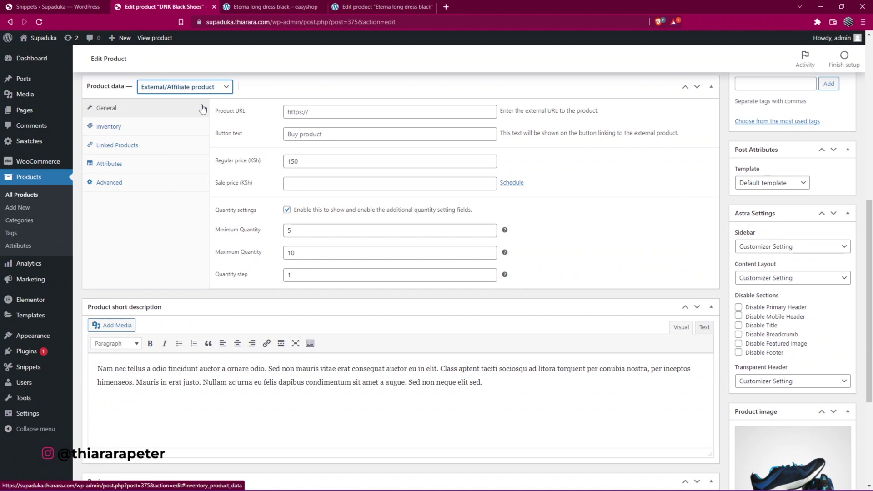
left_click(216, 88)
left_click(195, 136)
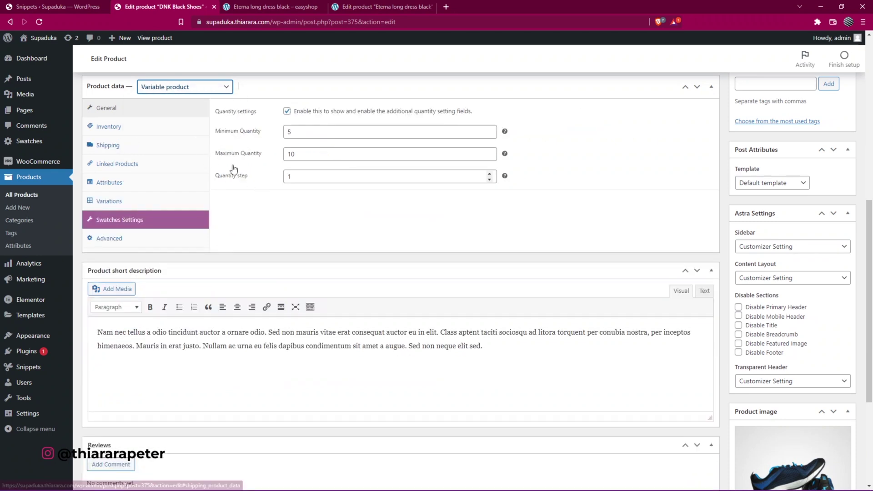
left_click(208, 90)
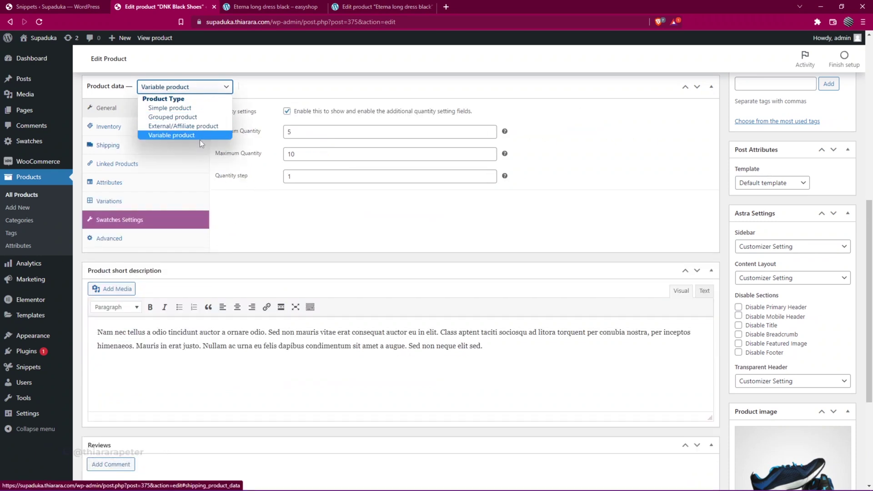
left_click(207, 126)
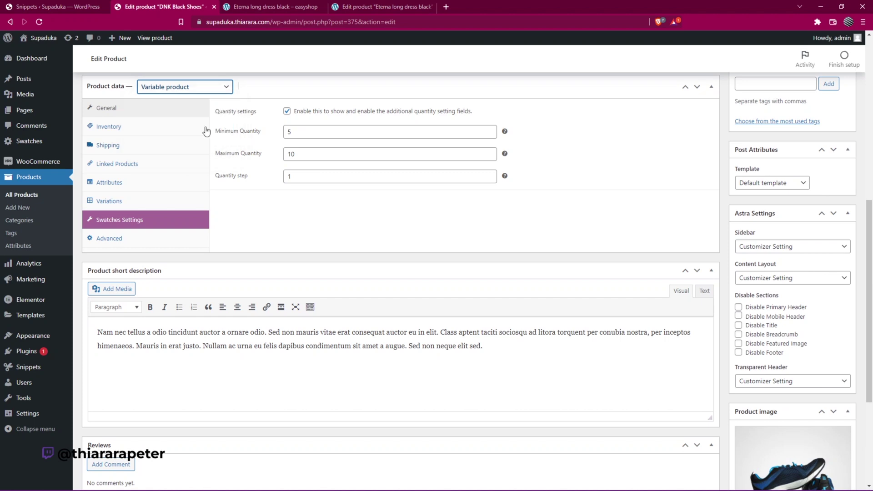
left_click(213, 89)
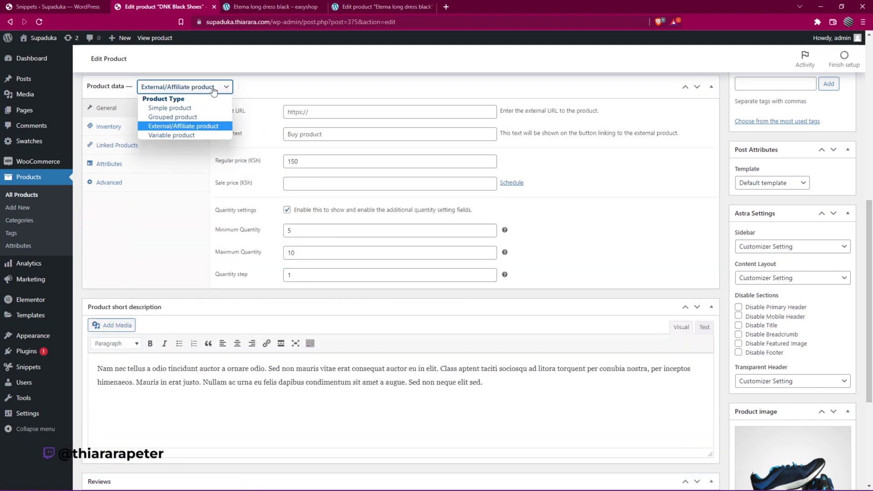
left_click(195, 109)
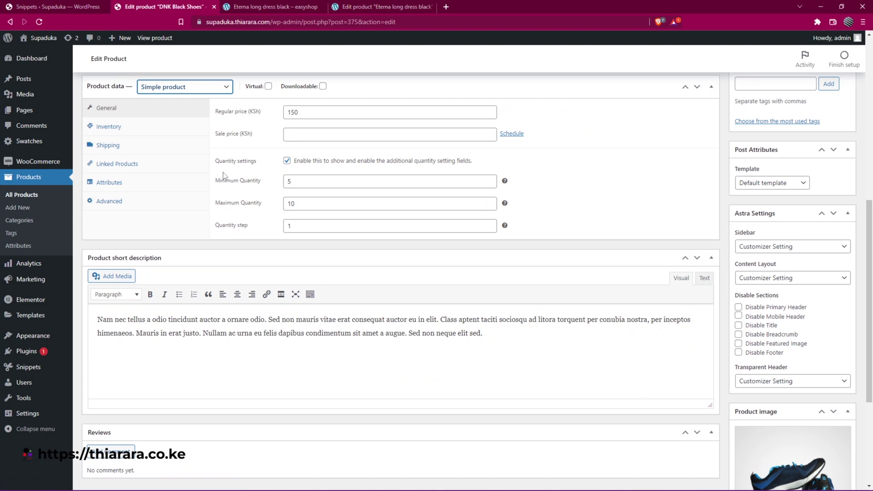
scroll(223, 175, "up", 8)
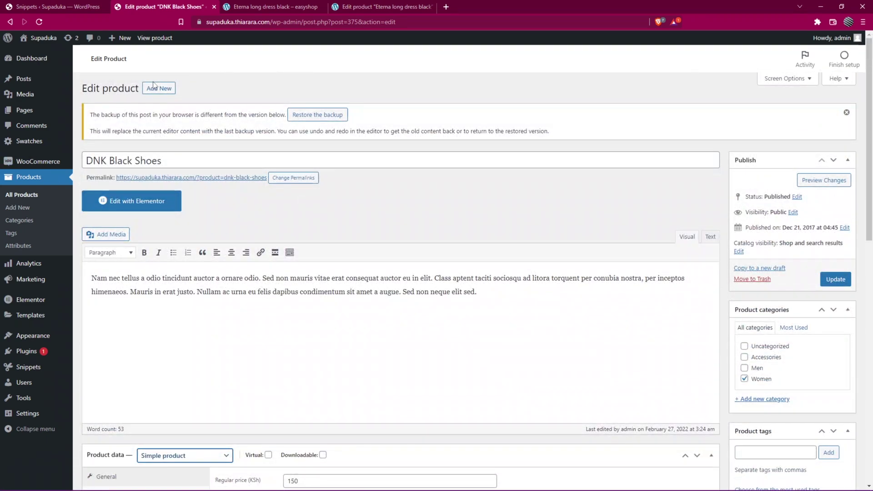
Start a new product and enable its Quantity settings (defaults min 0, max -1, step 1)
left_click(156, 89)
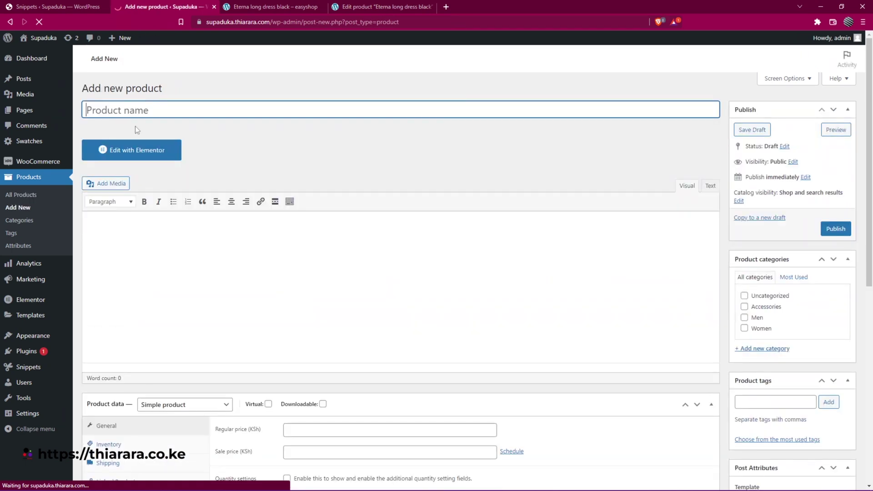
scroll(136, 220, "down", 3)
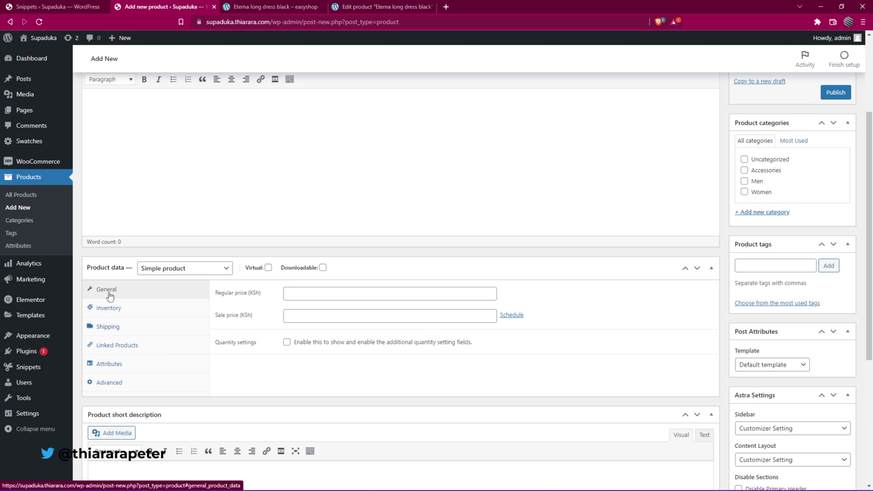
left_click(287, 342)
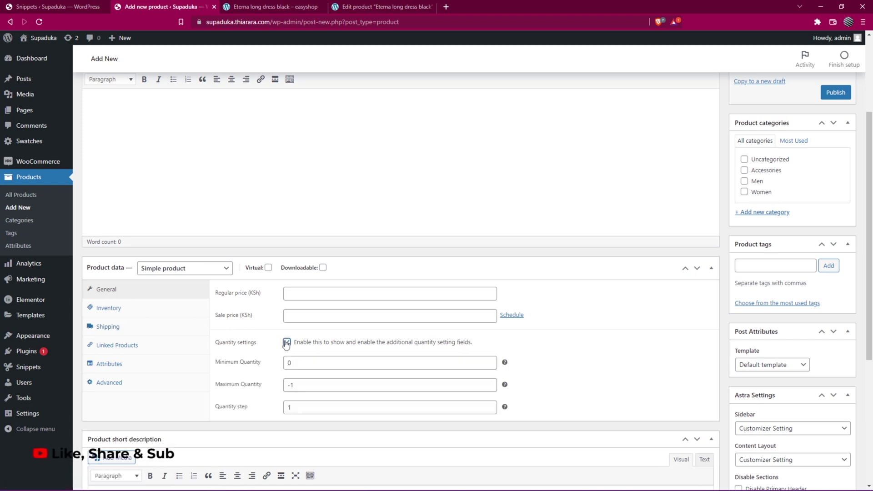